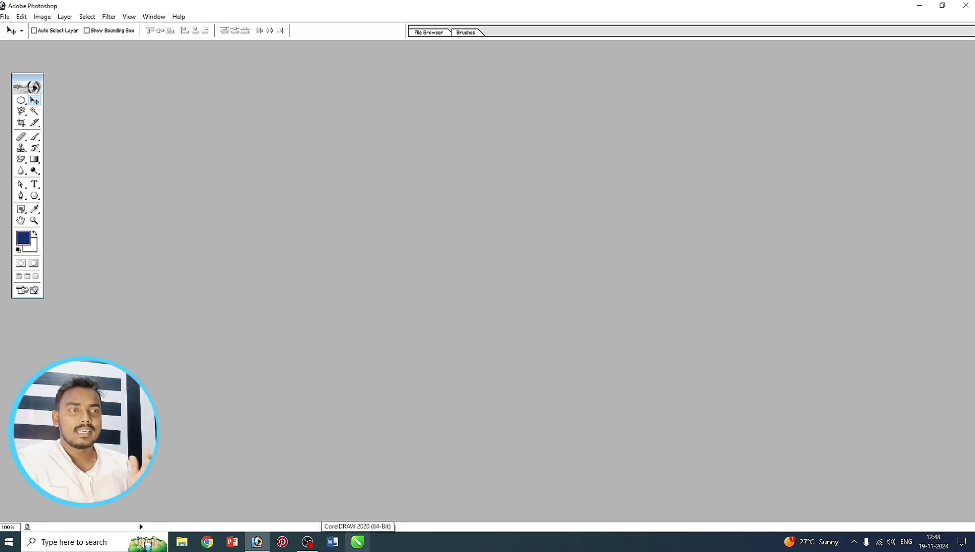
Create a new white document using the 1280 x 720 HDTV 720P preset.
key("ctrl+n")
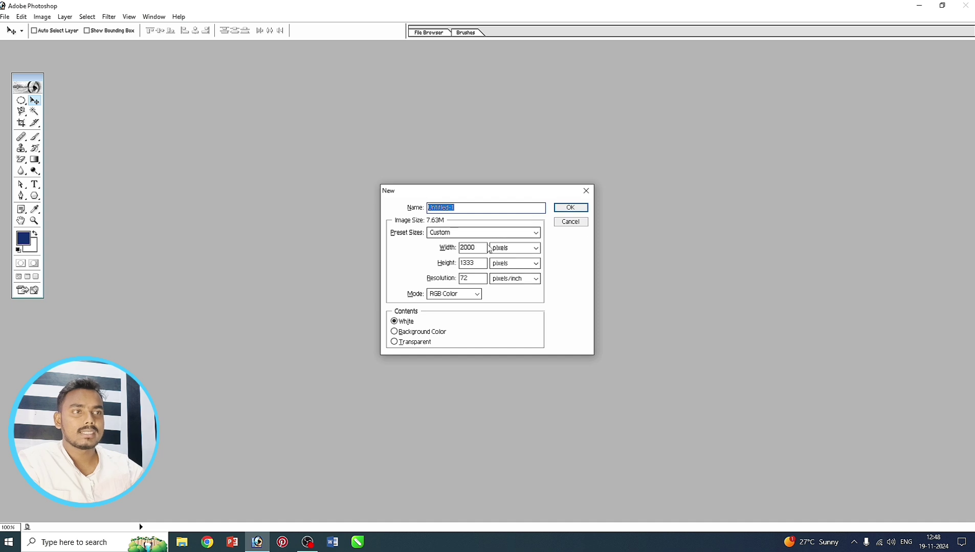
left_click(478, 234)
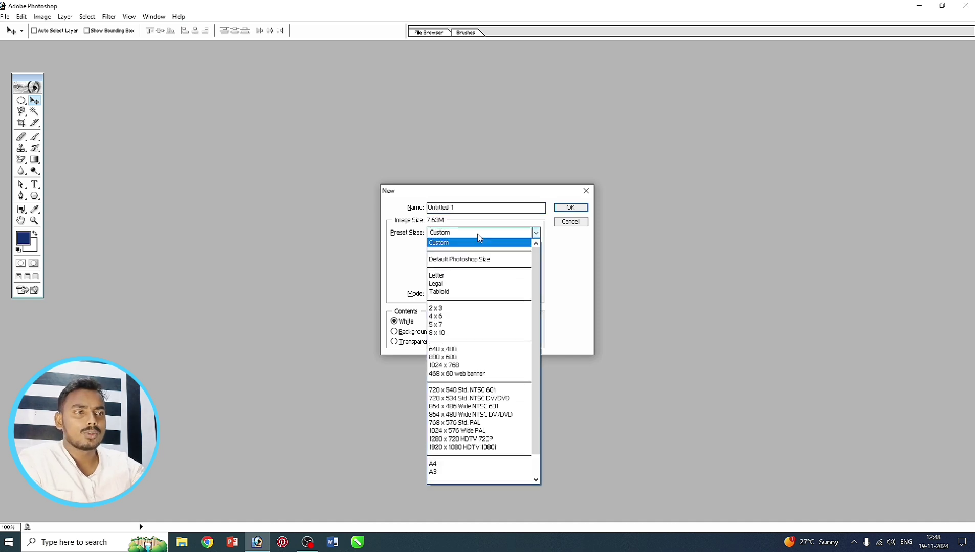
left_click(450, 440)
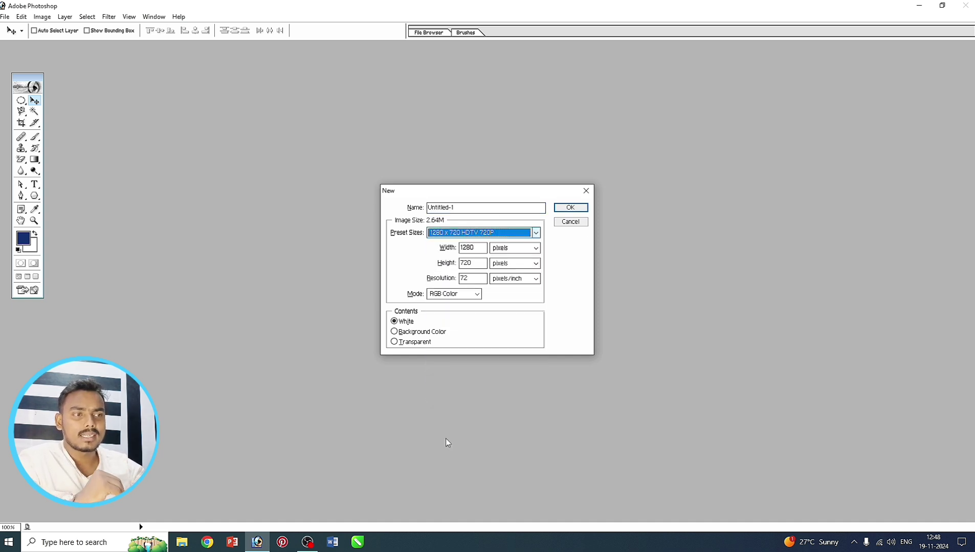
left_click(570, 208)
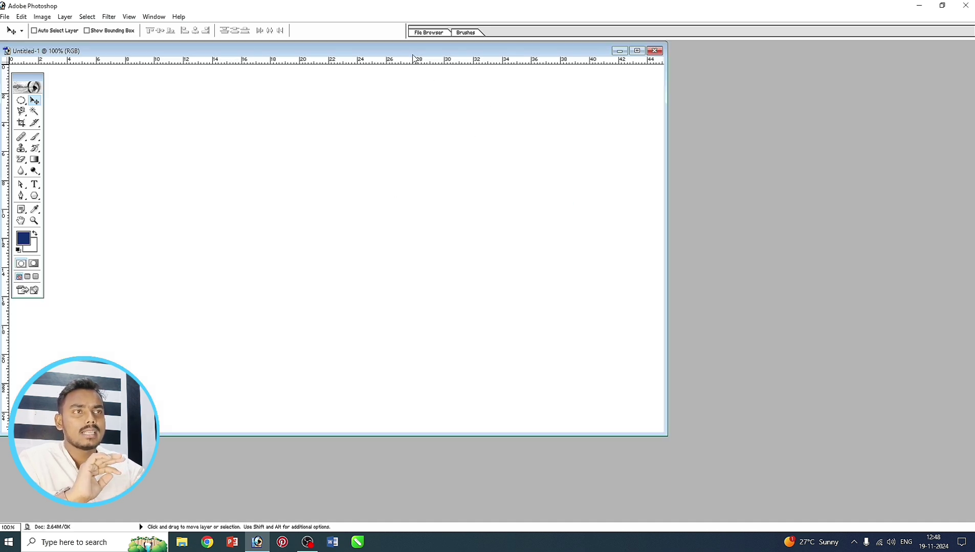
Center and enlarge the document window, then switch to the shape tool.
left_click_drag(413, 54, 521, 59)
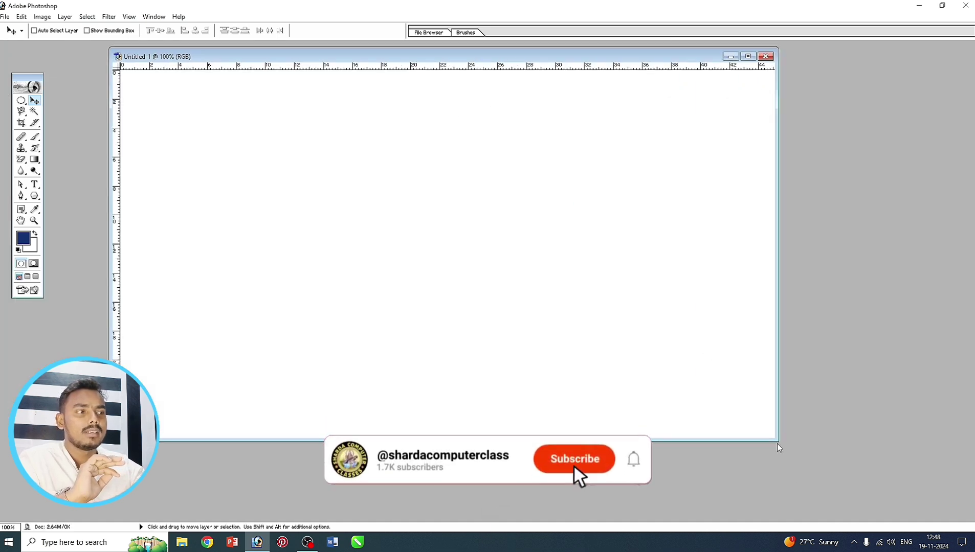
left_click_drag(778, 443, 824, 490)
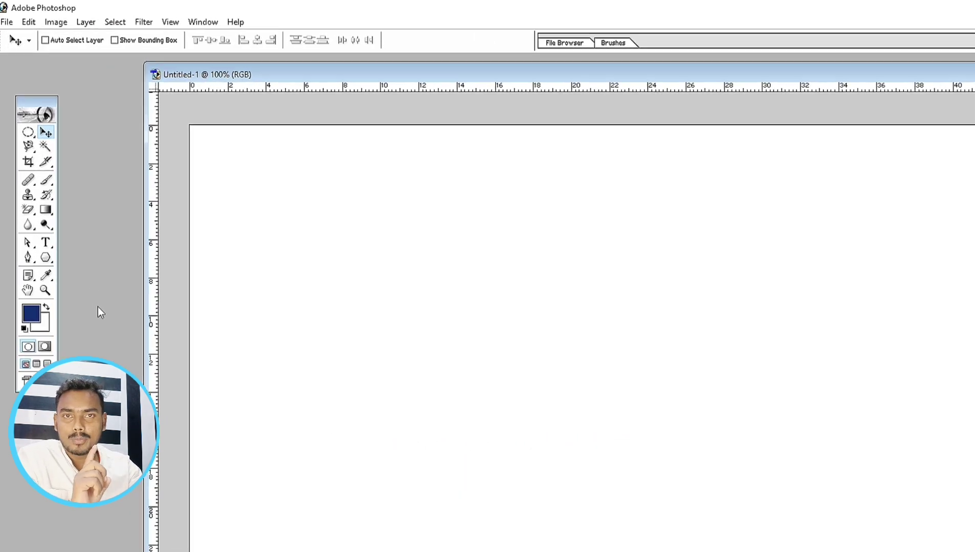
key("u")
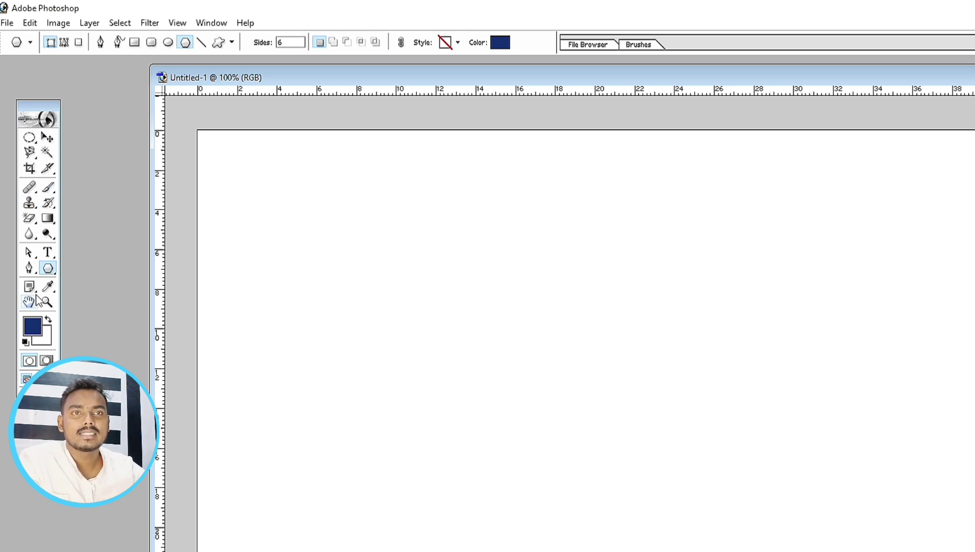
Select the Custom Shape tool and pick the solid heart from the shape picker.
left_click(215, 44)
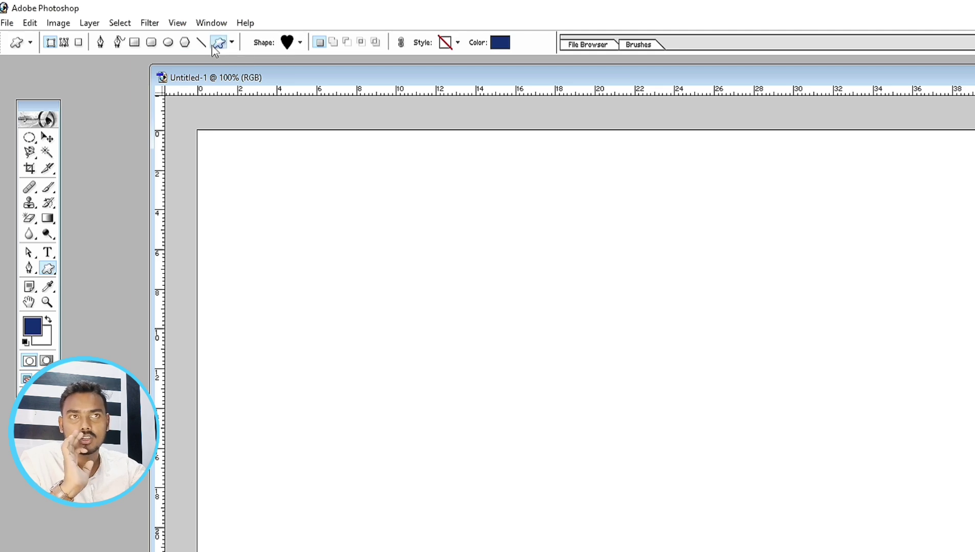
left_click(301, 43)
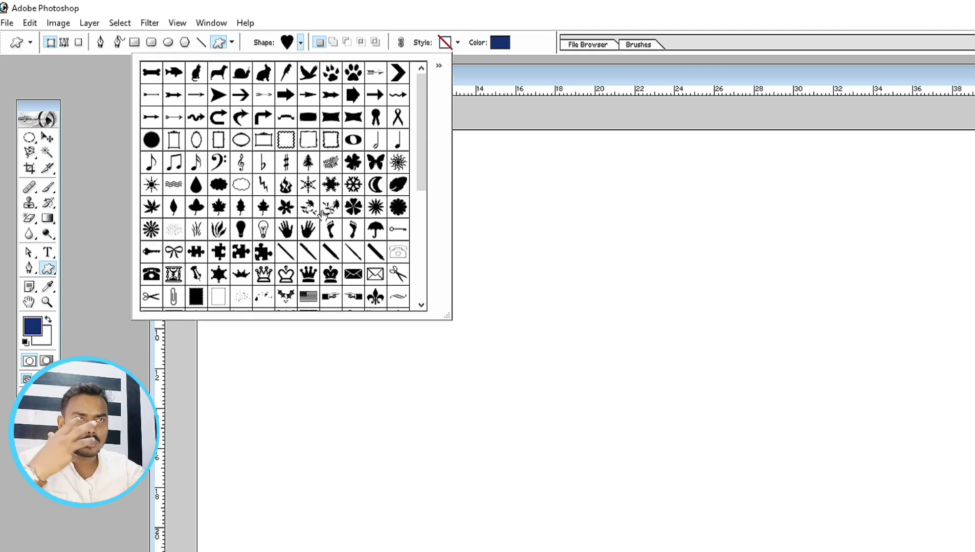
scroll(325, 225, "down", 3)
scroll(327, 241, "down", 4)
scroll(330, 251, "down", 2)
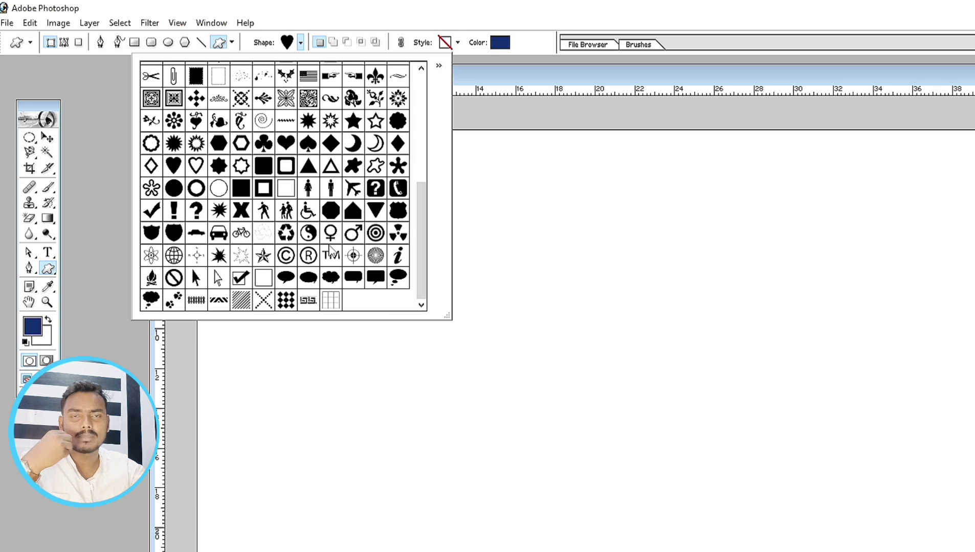
scroll(330, 251, "up", 2)
scroll(330, 250, "down", 2)
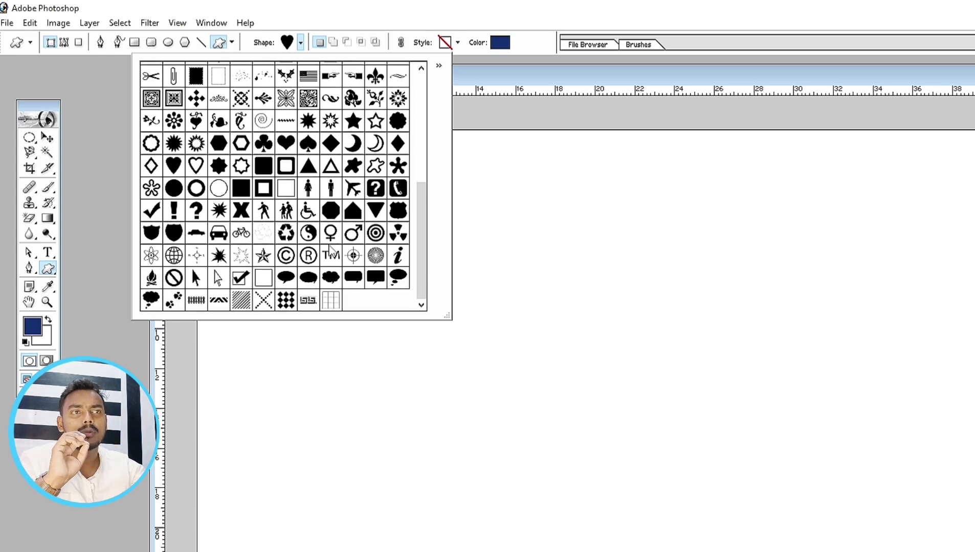
scroll(330, 251, "up", 1)
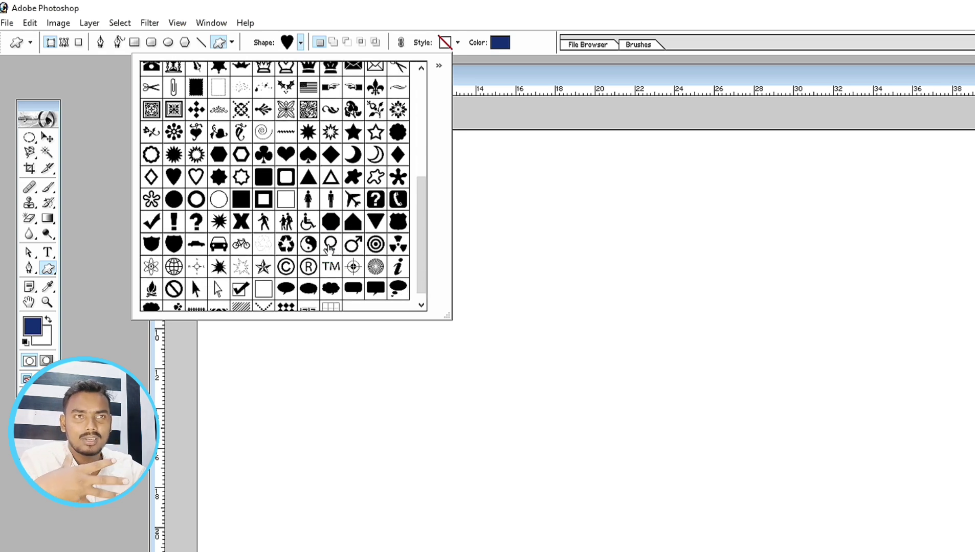
scroll(330, 248, "up", 1)
scroll(330, 248, "up", 1)
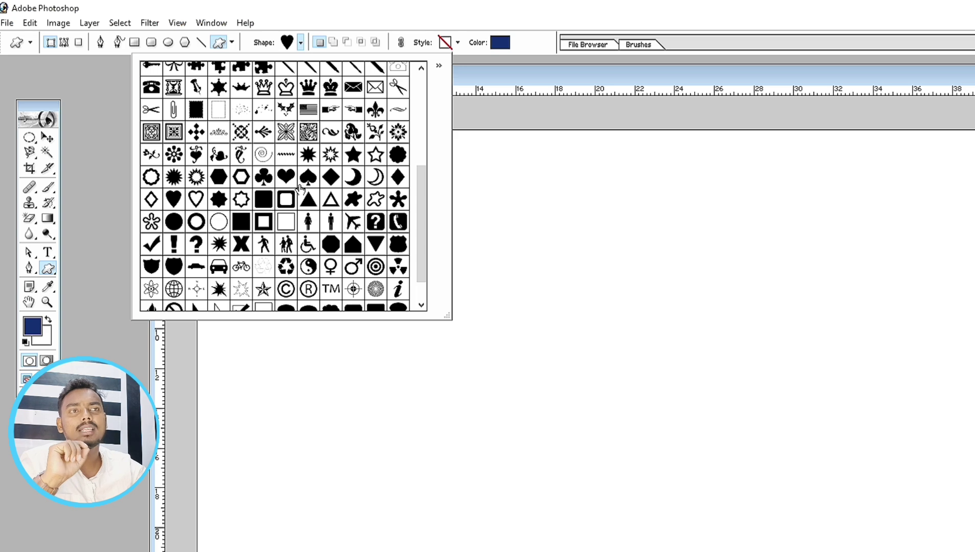
left_click(178, 203)
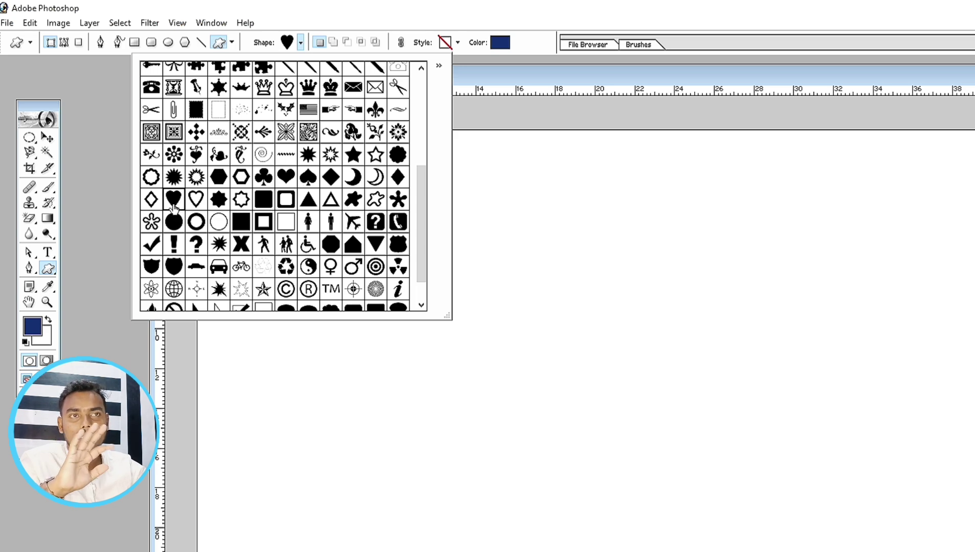
left_click(493, 49)
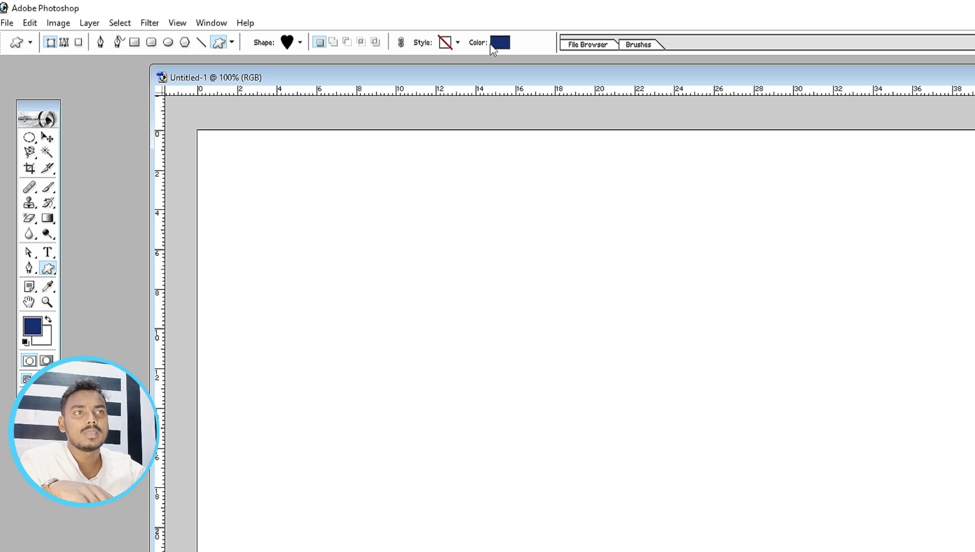
Set the shape colour to magenta and draw a heart in the canvas's upper middle.
left_click(501, 43)
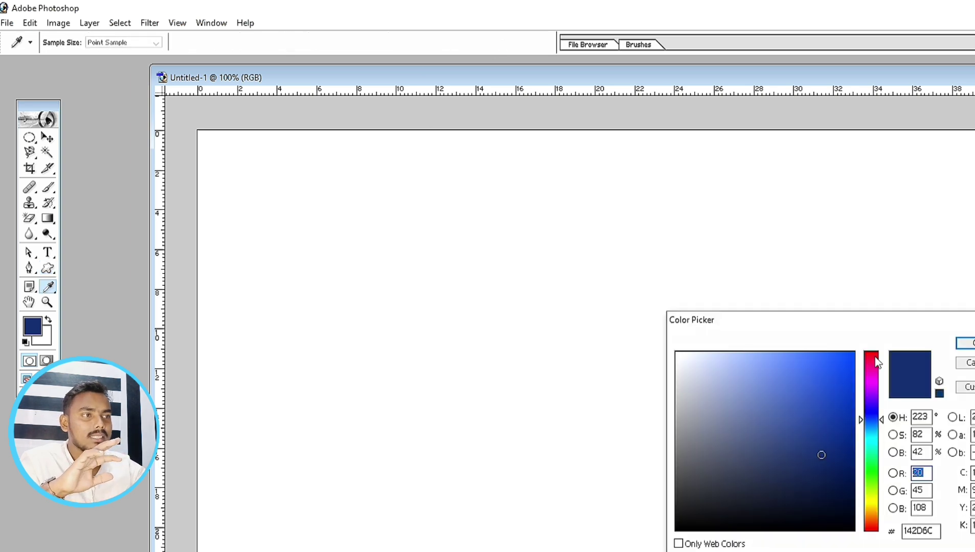
left_click(871, 371)
left_click(837, 364)
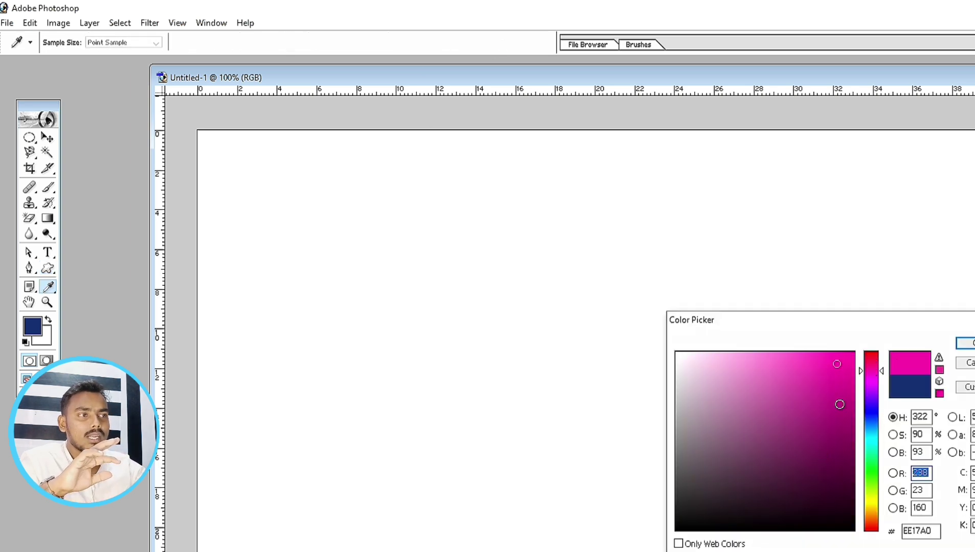
left_click(839, 405)
left_click(966, 343)
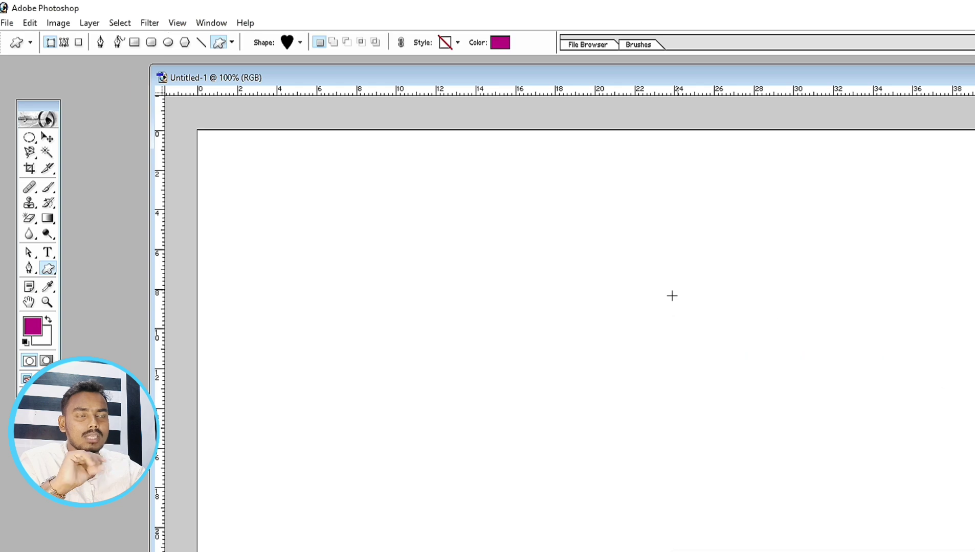
mouse_move(498, 230)
left_mouse_down()
mouse_move(576, 327)
mouse_move(591, 320)
mouse_move(576, 317)
mouse_move(564, 333)
left_mouse_up()
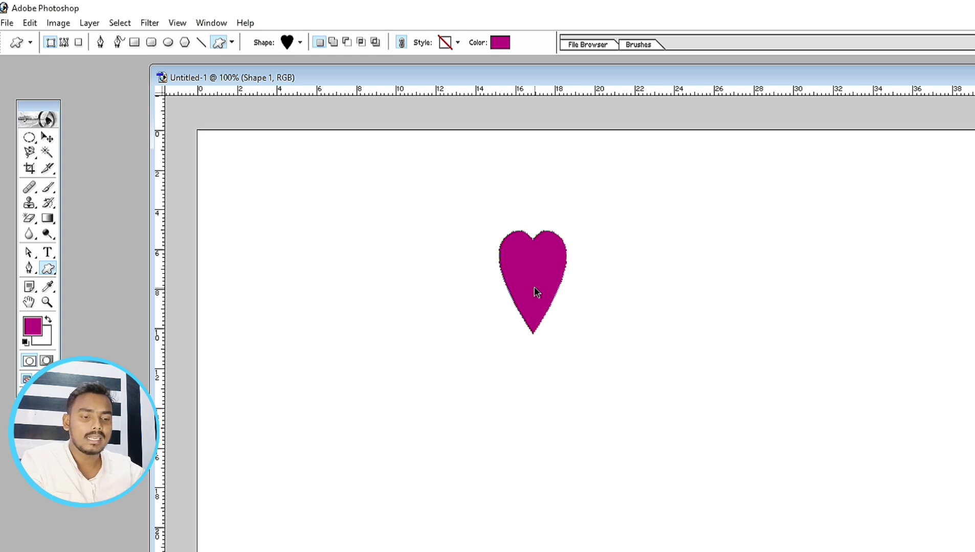
key("ctrl+t")
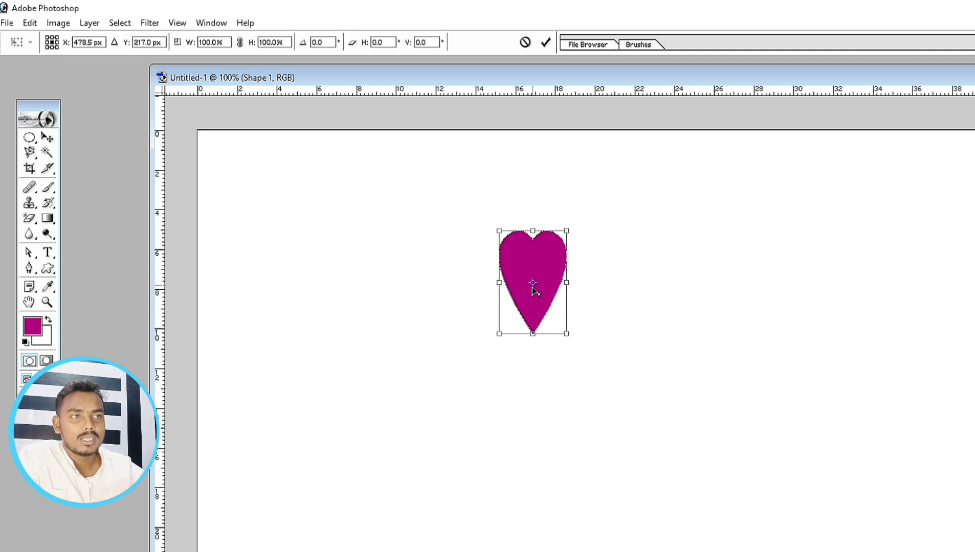
Rotate heart copies 72° around the tip, repeating until five petals form a flower.
left_click_drag(532, 286, 532, 318)
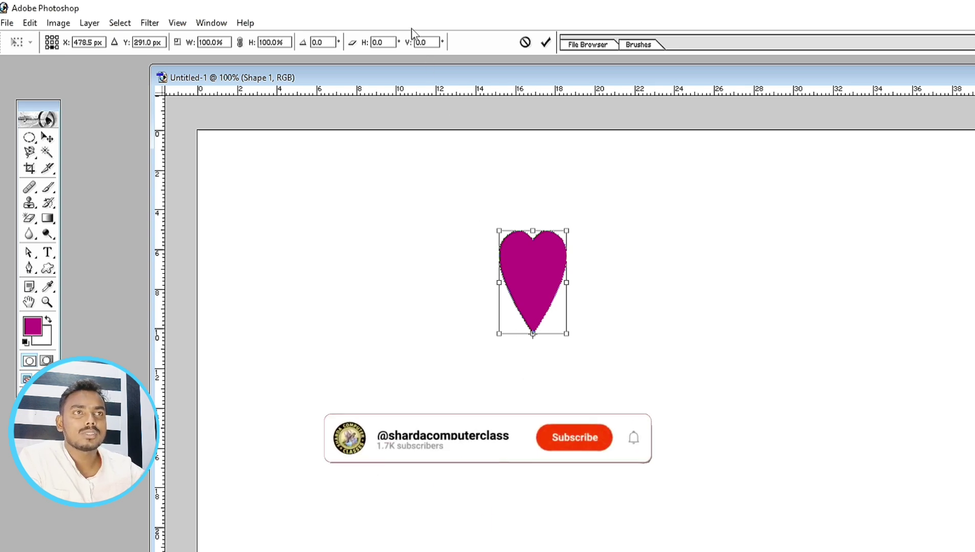
left_click(329, 43)
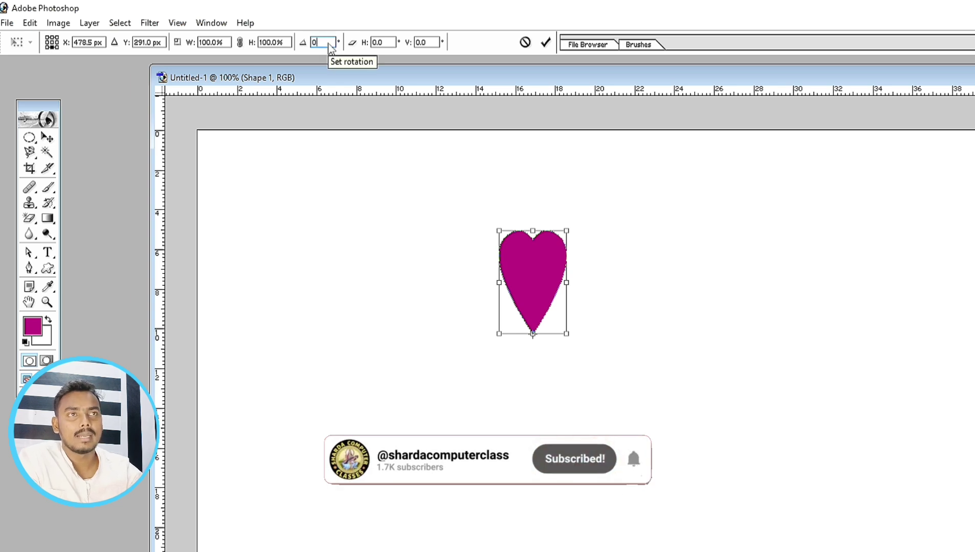
key("BackSpace")
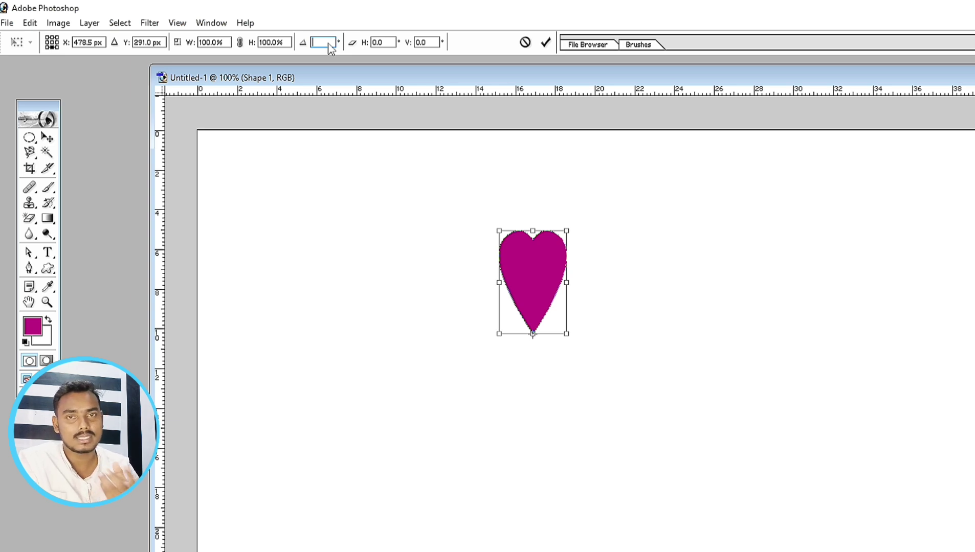
type("7")
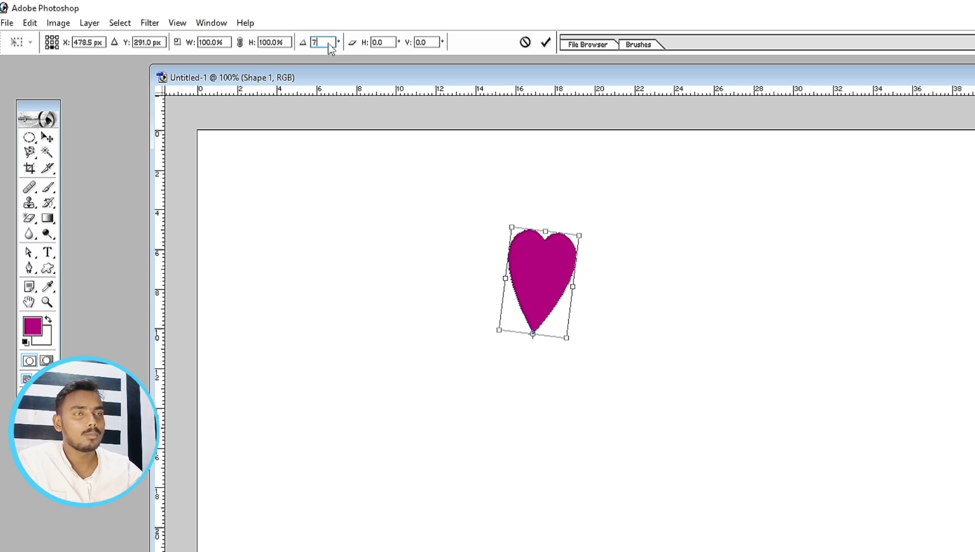
type("2")
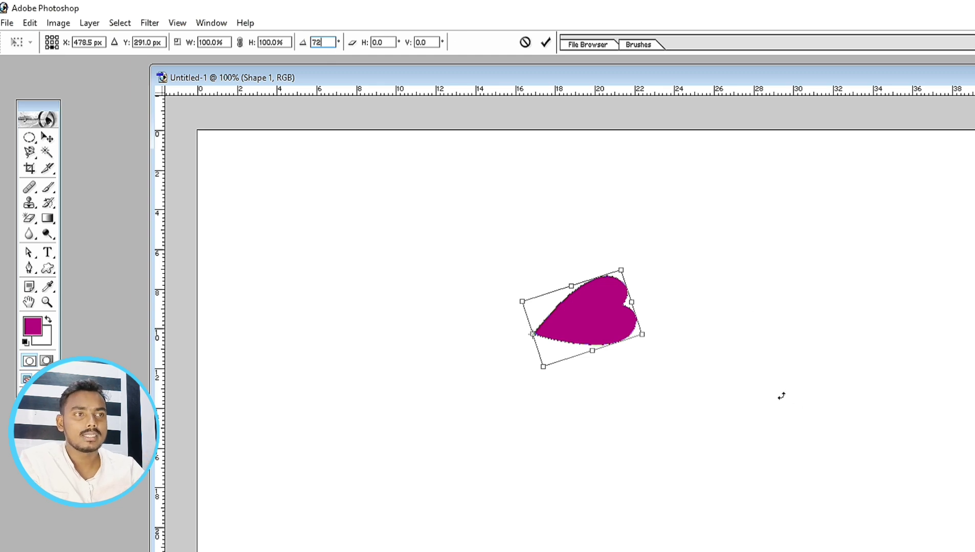
left_click(545, 42)
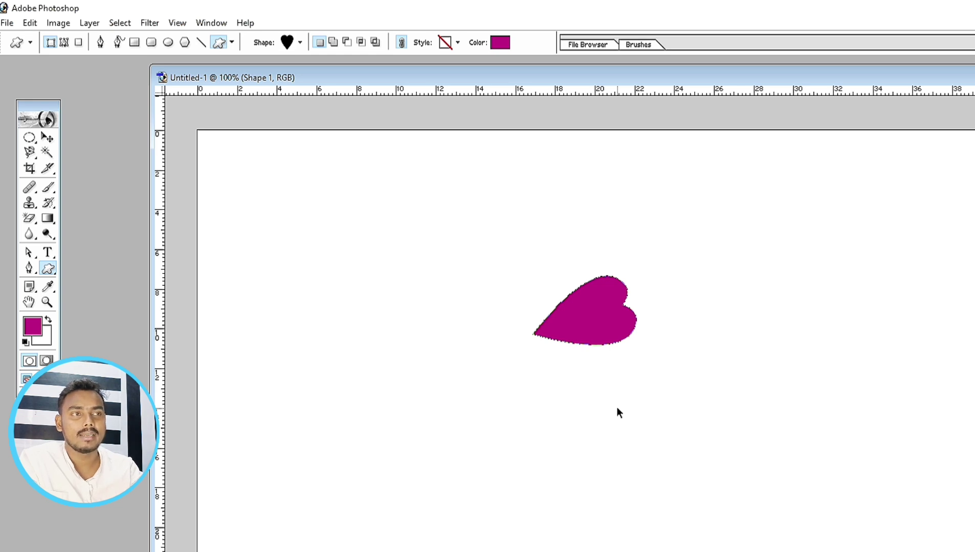
left_click_drag(532, 335, 616, 406)
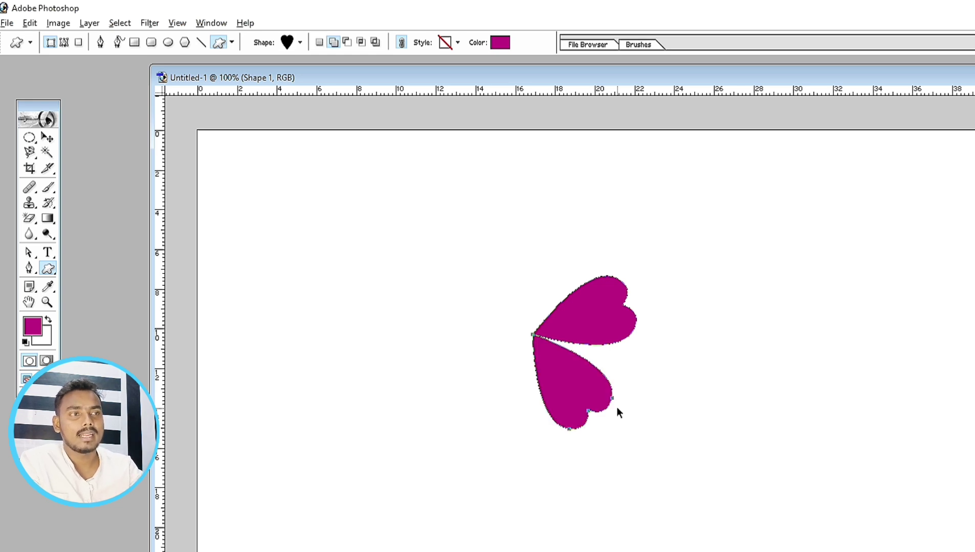
key("ctrl+alt+shift+t")
key("ctrl+alt+shift+t")
key("ctrl+alt+shift+t")
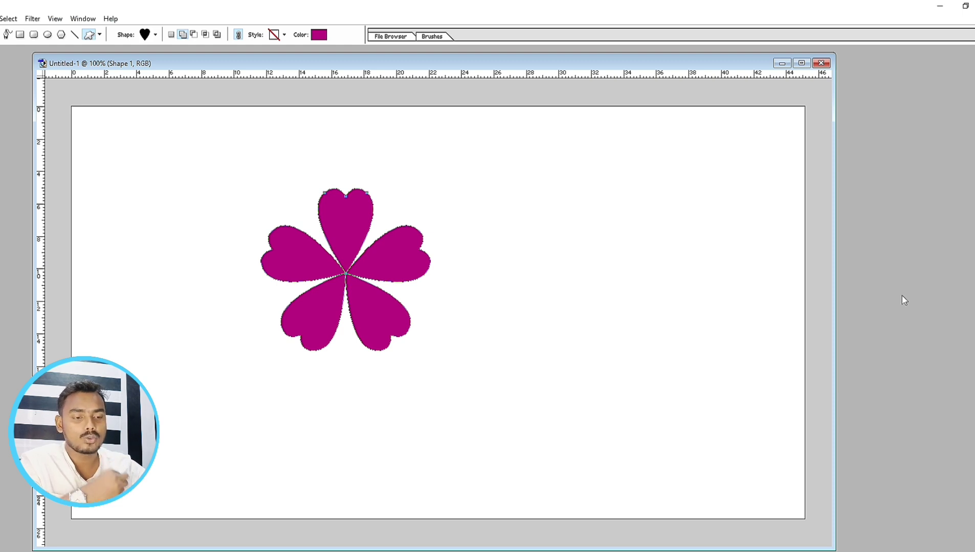
Show and enlarge the Layers panel, then open the wedding couple JPG photo.
key("F7")
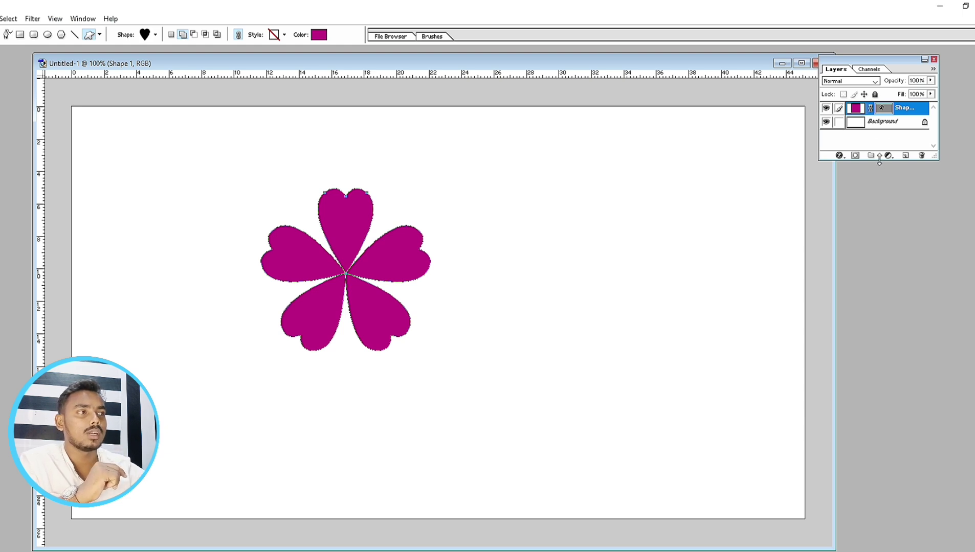
left_click_drag(879, 161, 906, 348)
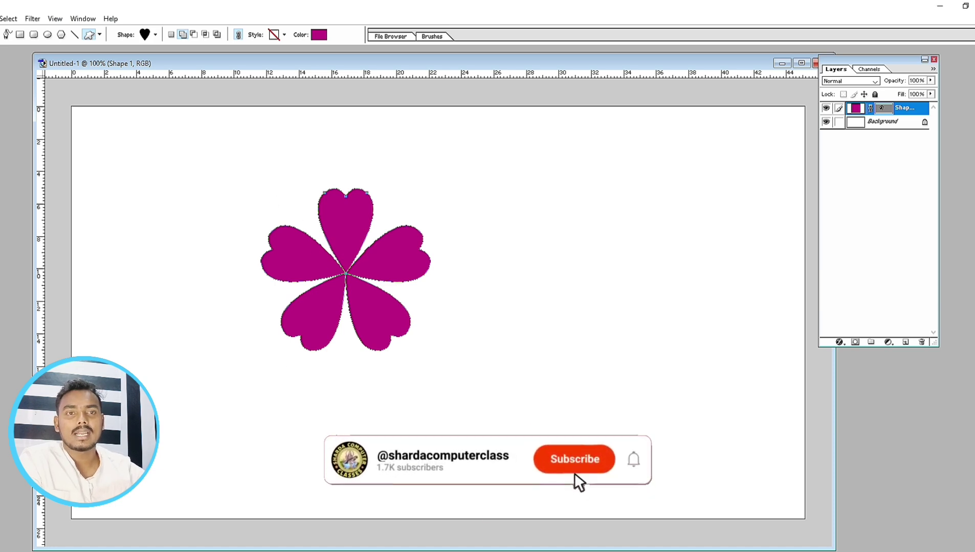
key("ctrl+o")
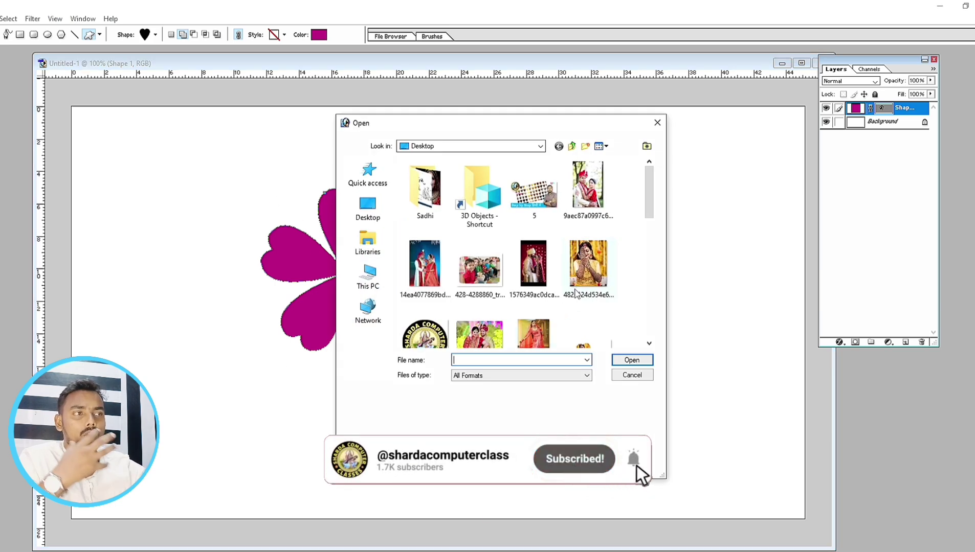
scroll(495, 305, "down", 3)
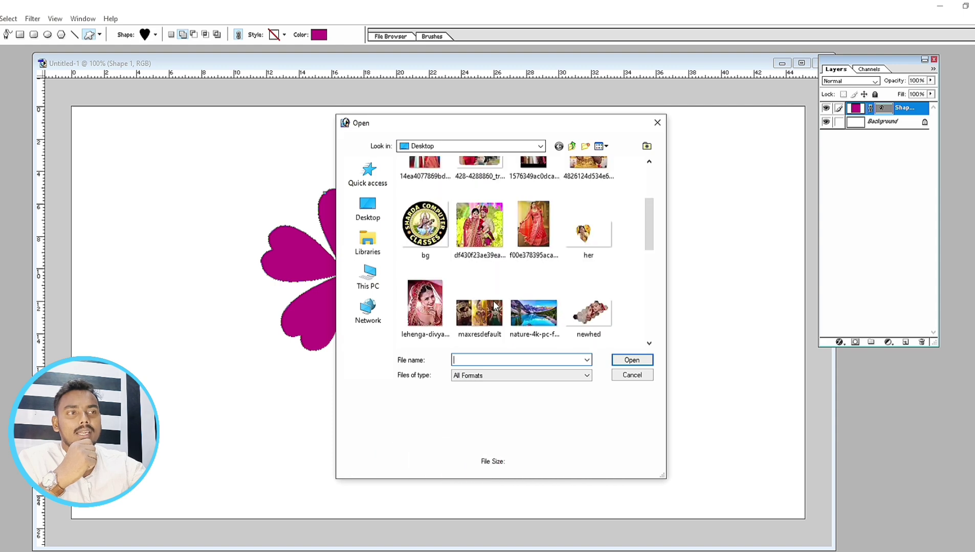
mouse_move(480, 225)
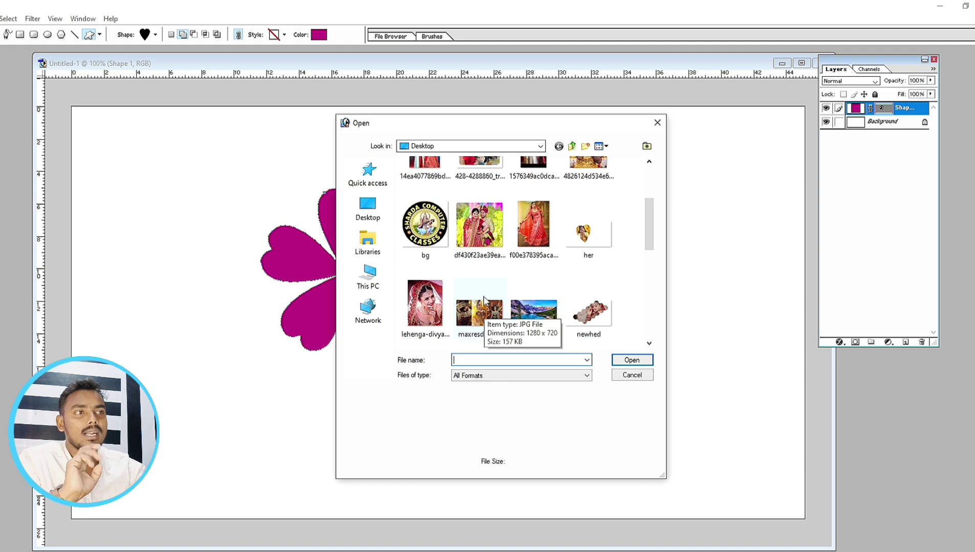
left_click(481, 231)
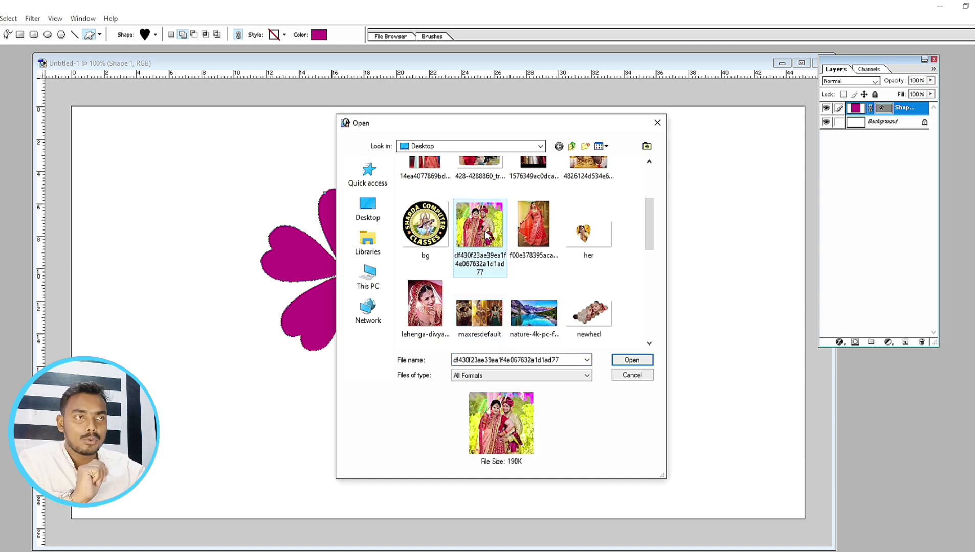
left_click(629, 360)
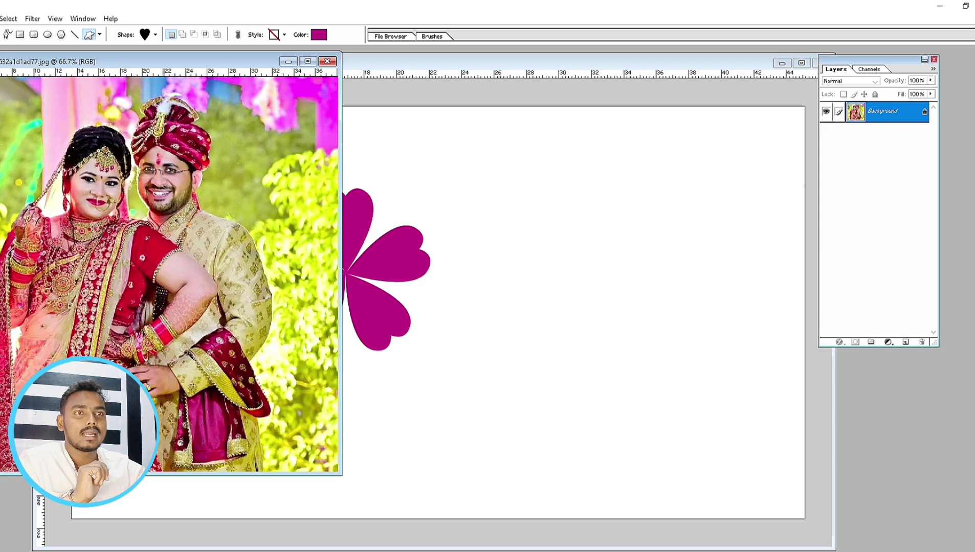
Copy the entire wedding photo and paste it into the flower document.
left_click_drag(143, 66, 252, 75)
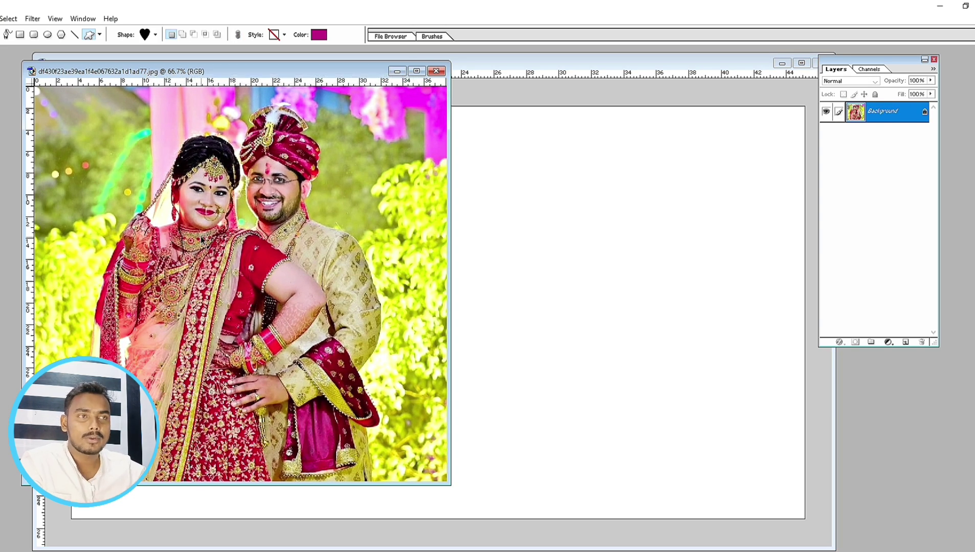
key("ctrl+a")
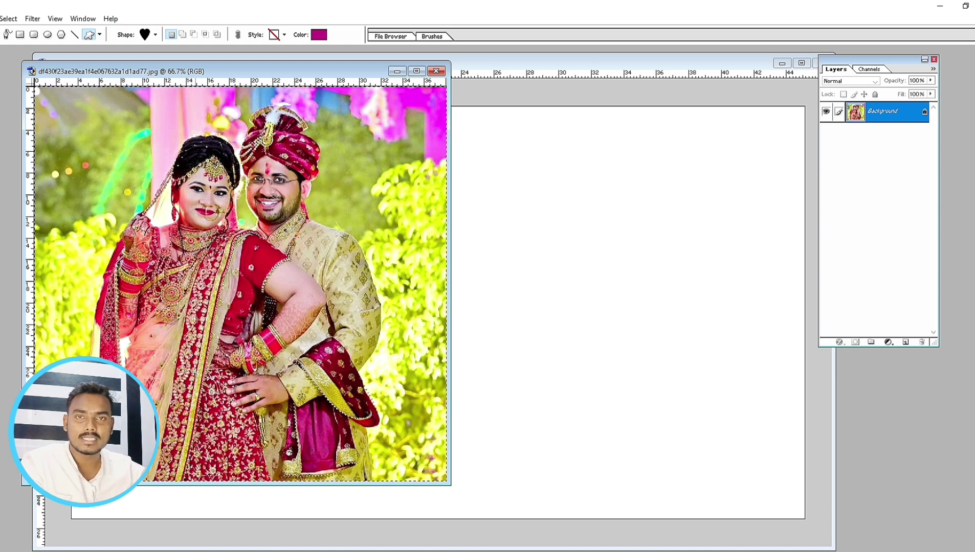
key("ctrl+c")
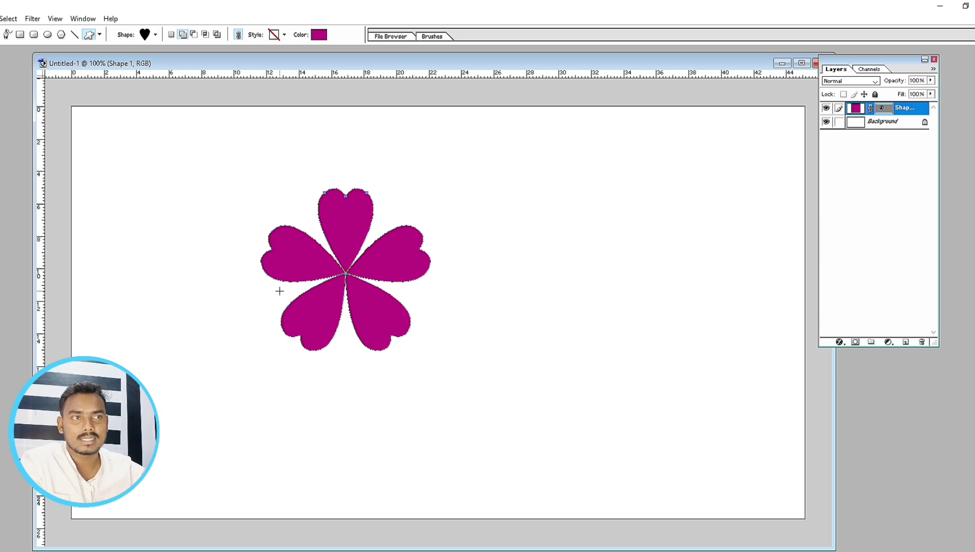
key("ctrl+v")
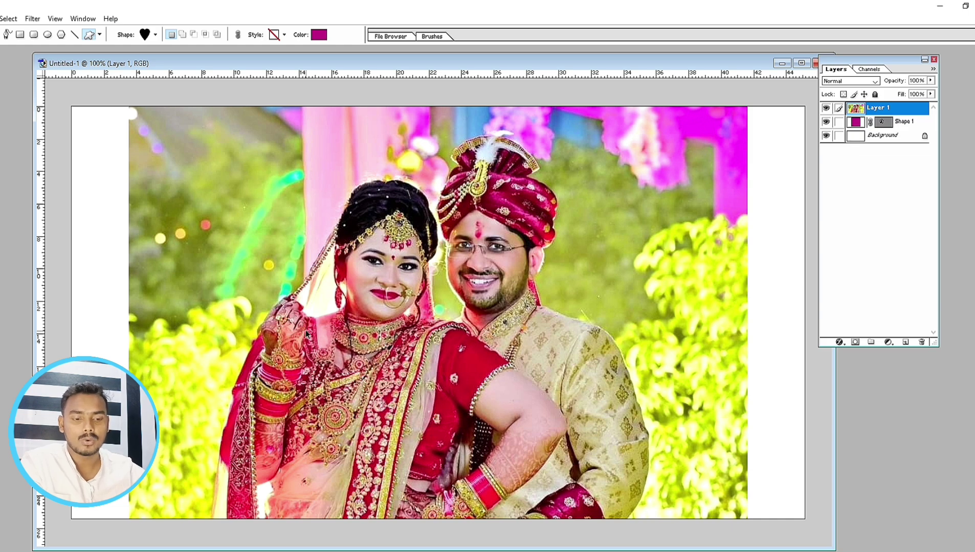
Clip the photo to the heart flower, then scale it down so the couple fills the petals.
key("ctrl+g")
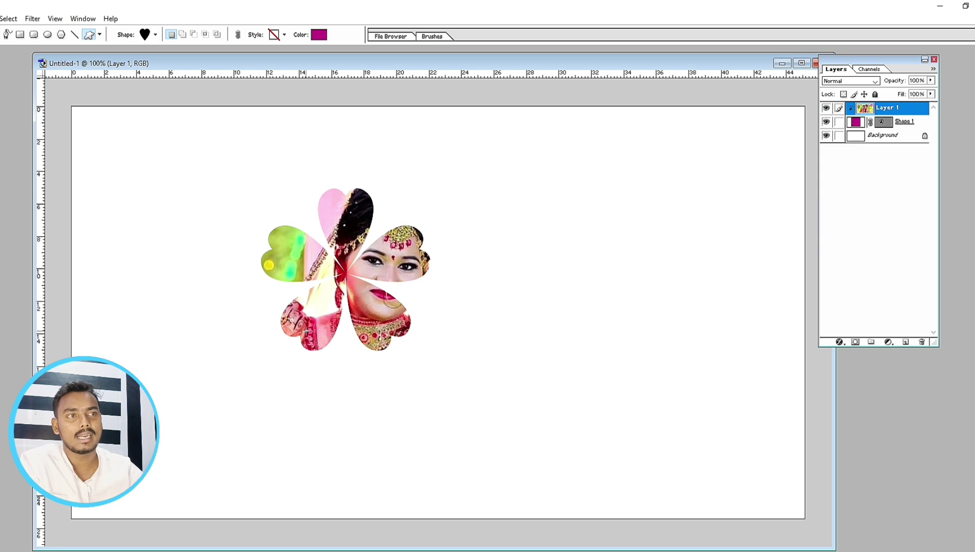
key("ctrl+t")
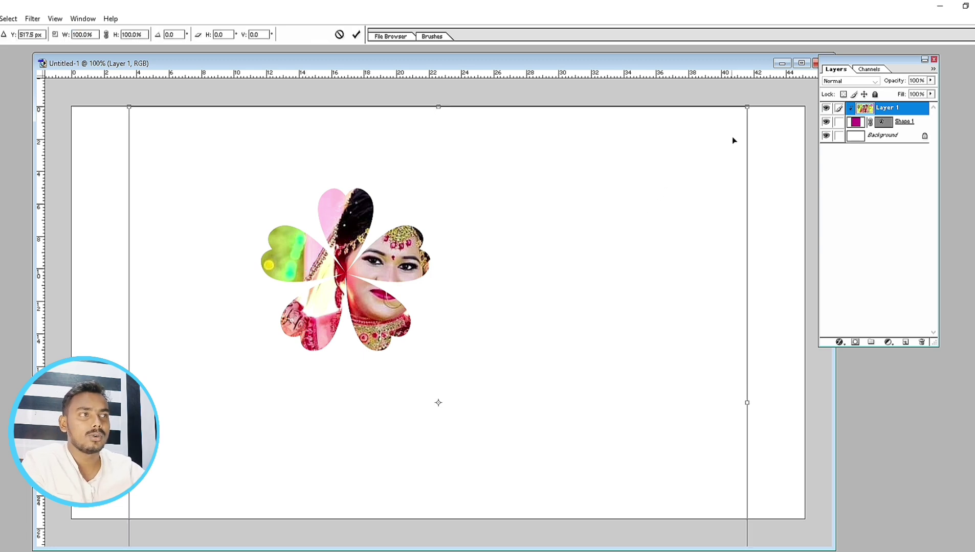
mouse_move(747, 107)
left_mouse_down()
mouse_move(626, 168)
mouse_move(485, 278)
mouse_move(472, 350)
left_mouse_up()
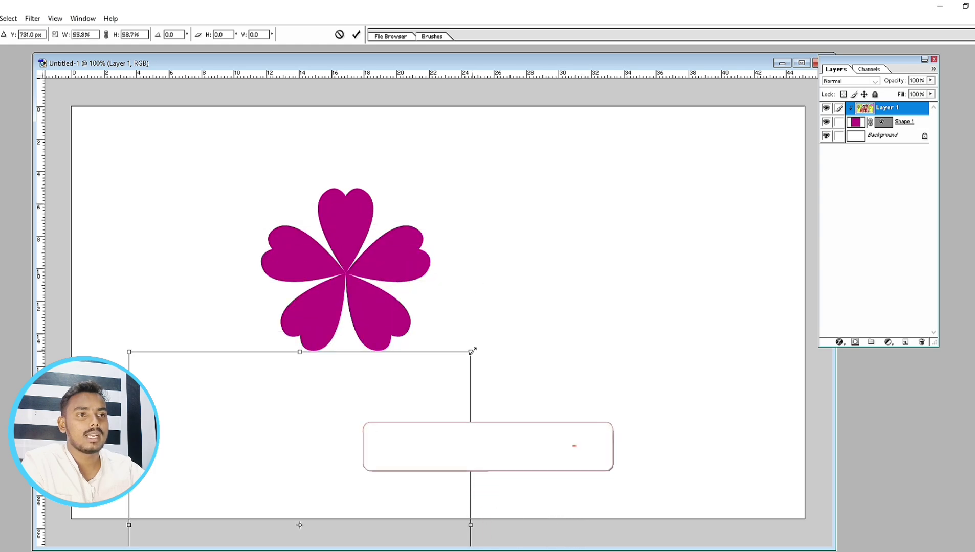
mouse_move(396, 399)
left_mouse_down()
mouse_move(406, 267)
mouse_move(430, 258)
left_mouse_up()
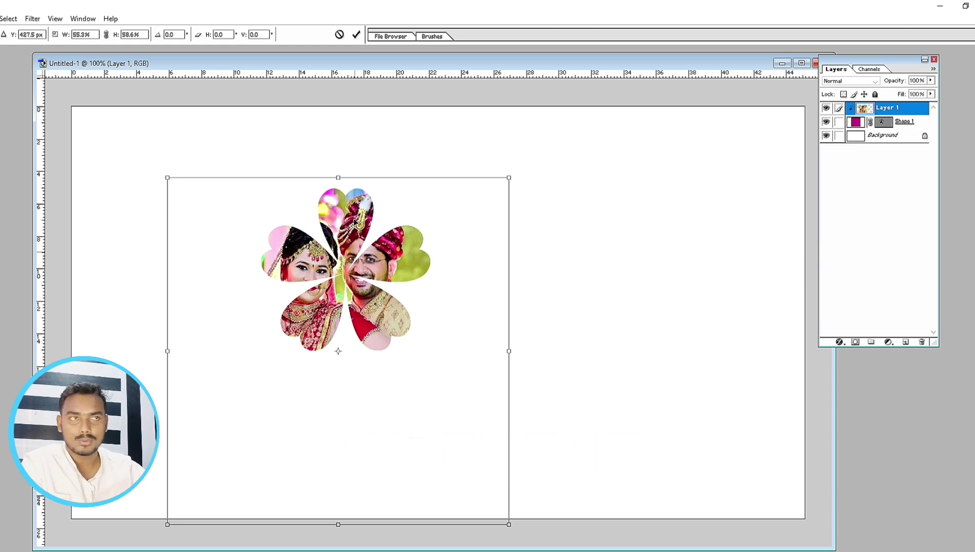
left_click(357, 34)
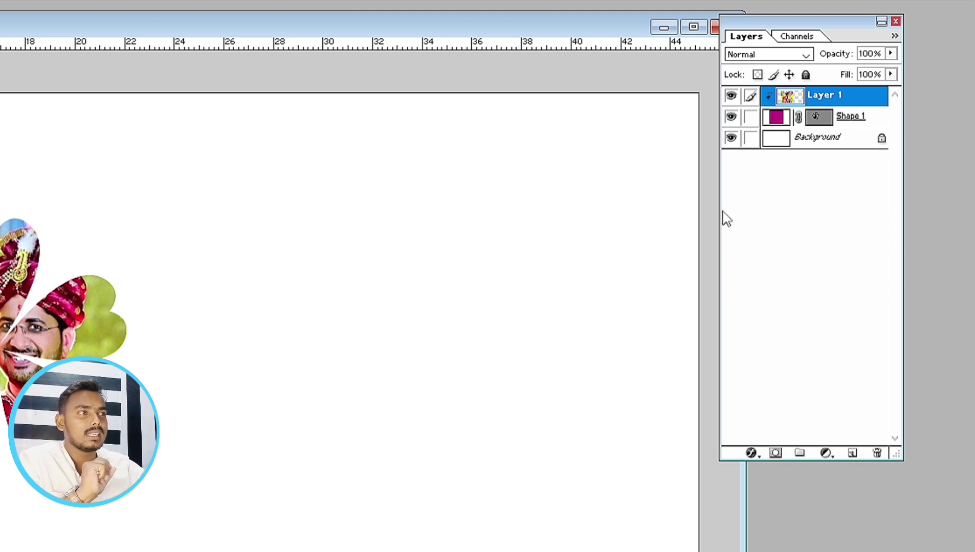
Link and merge Shape 1 into Layer 1, then open Layer 1's Blending Options.
left_click(751, 118)
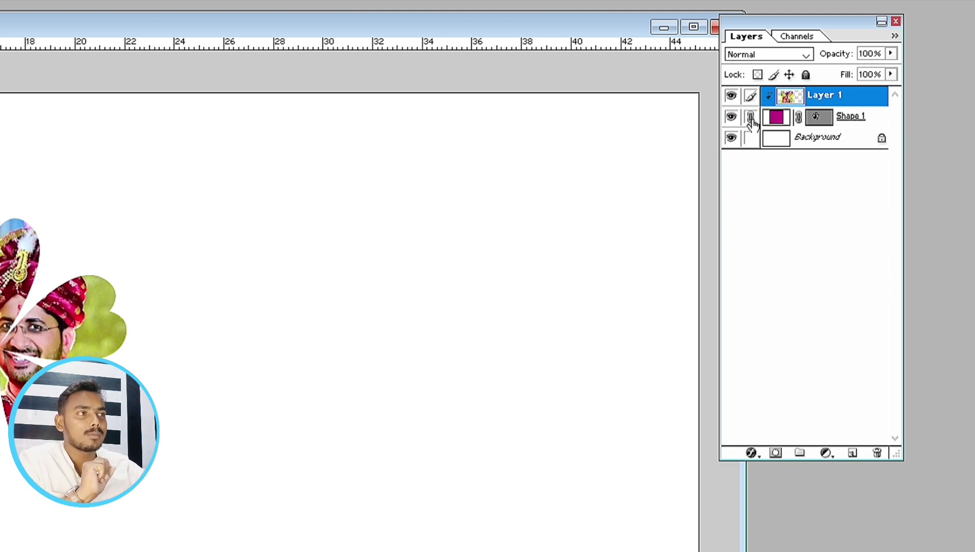
key("ctrl+e")
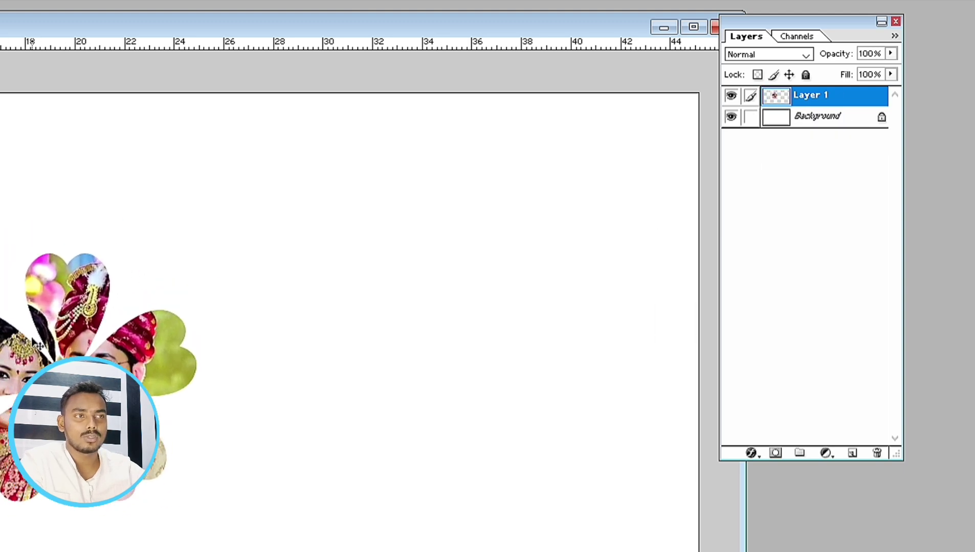
right_click(812, 100)
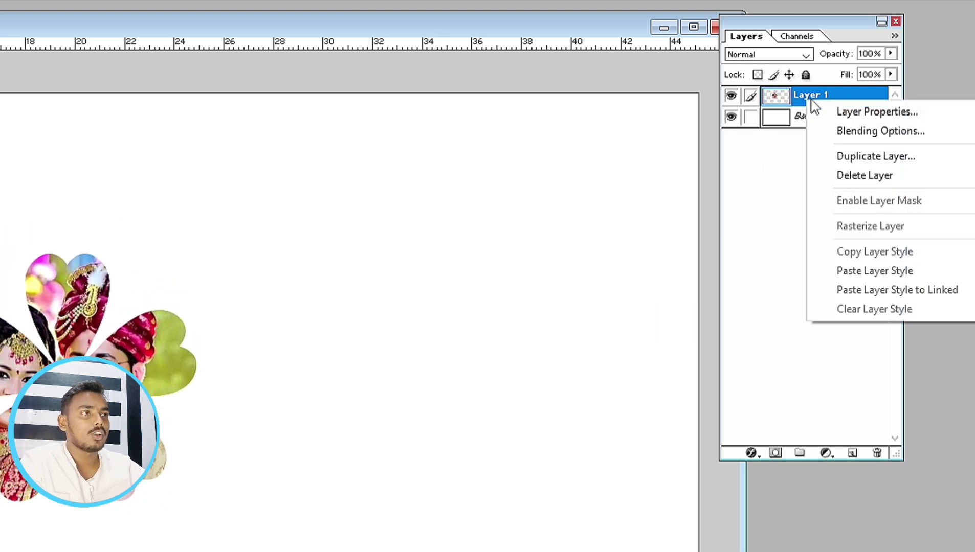
left_click(851, 133)
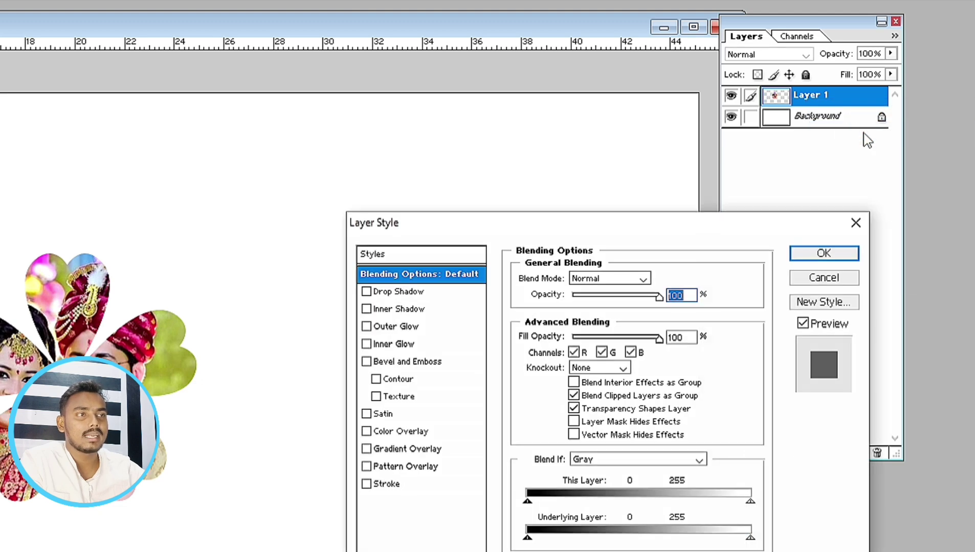
Enable Drop Shadow with a higher opacity and apply the layer style.
left_click_drag(617, 229, 576, 181)
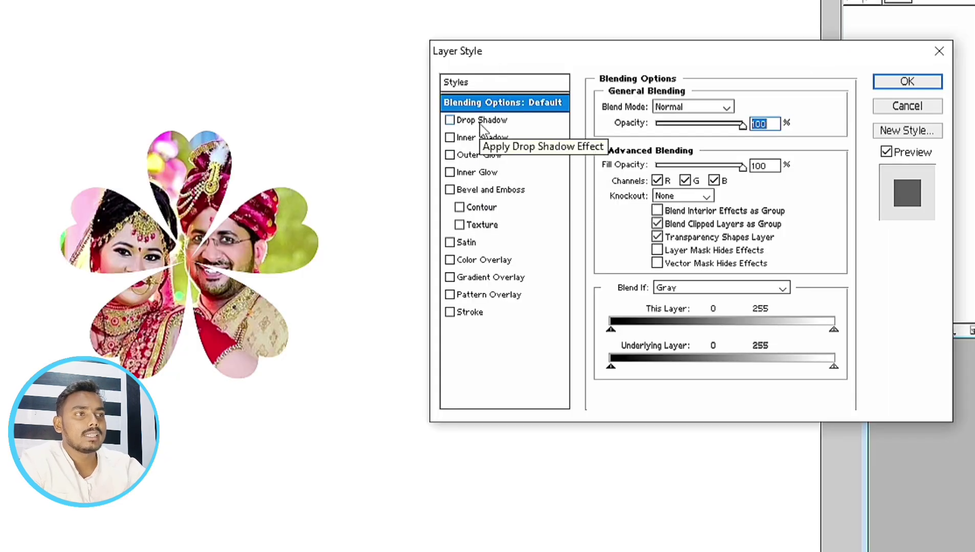
left_click(481, 121)
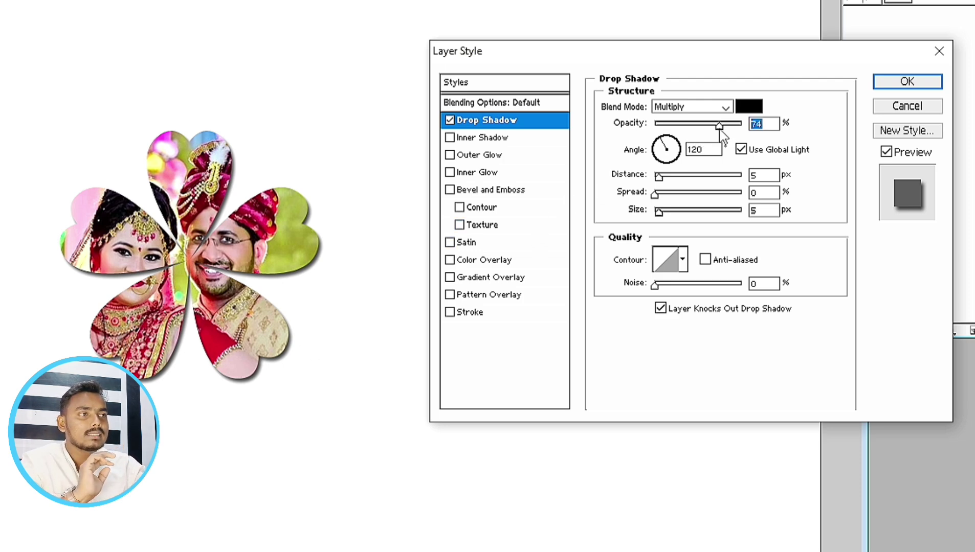
mouse_move(719, 129)
left_mouse_down()
mouse_move(730, 130)
mouse_move(691, 131)
mouse_move(746, 136)
left_mouse_up()
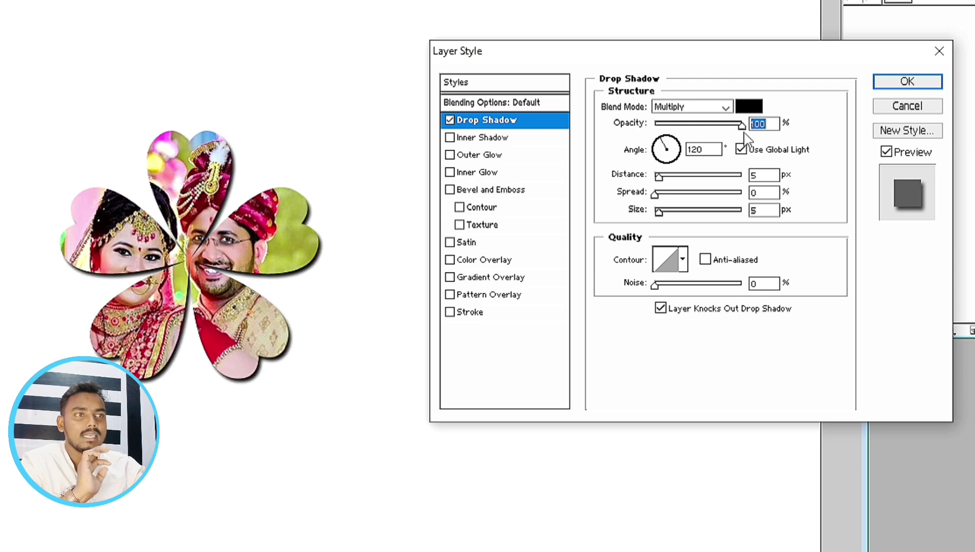
key("Return")
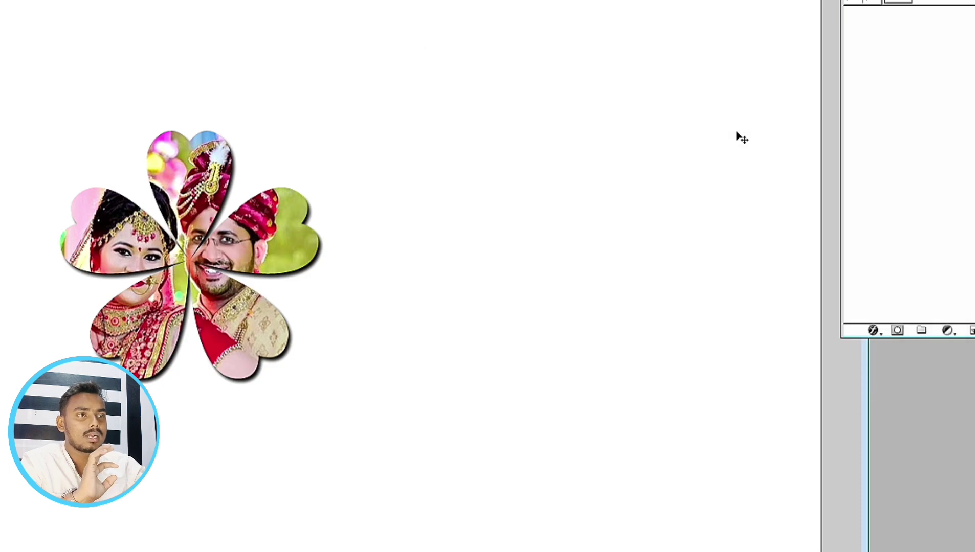